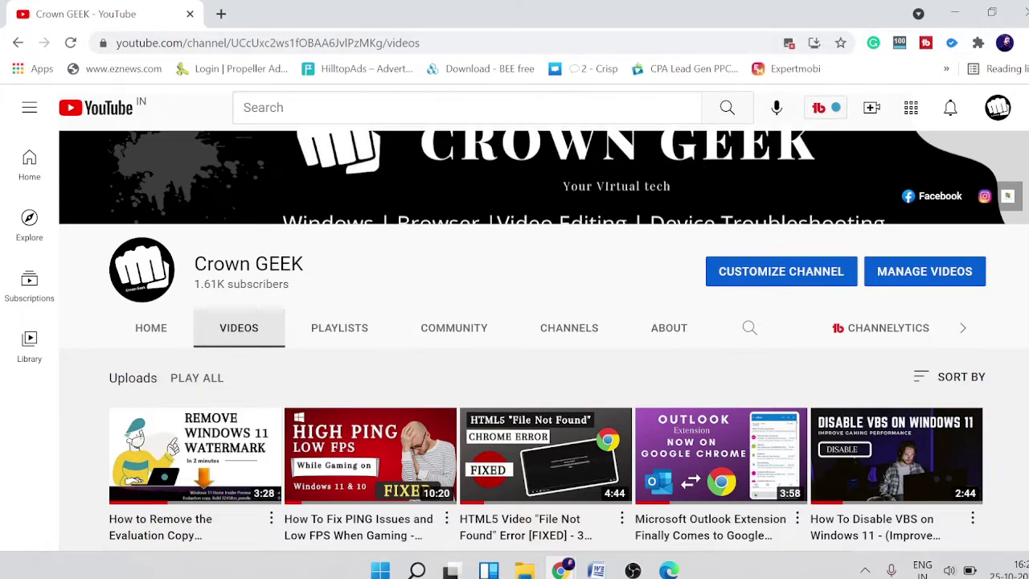
Step: In a new Chrome tab, search Google for 'cute dogs' and view the Images results
click(221, 13)
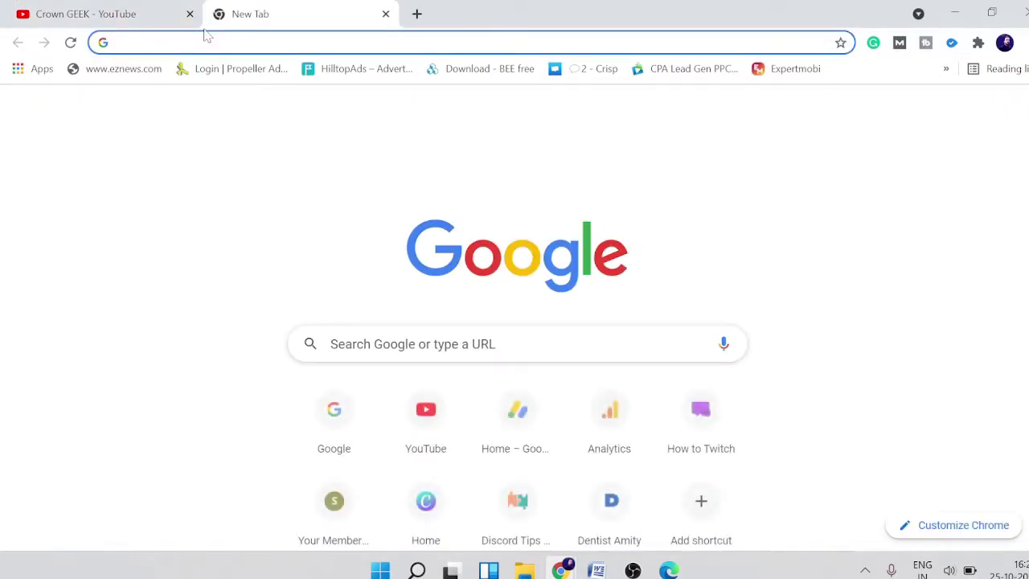
text(goo)
key(Return)
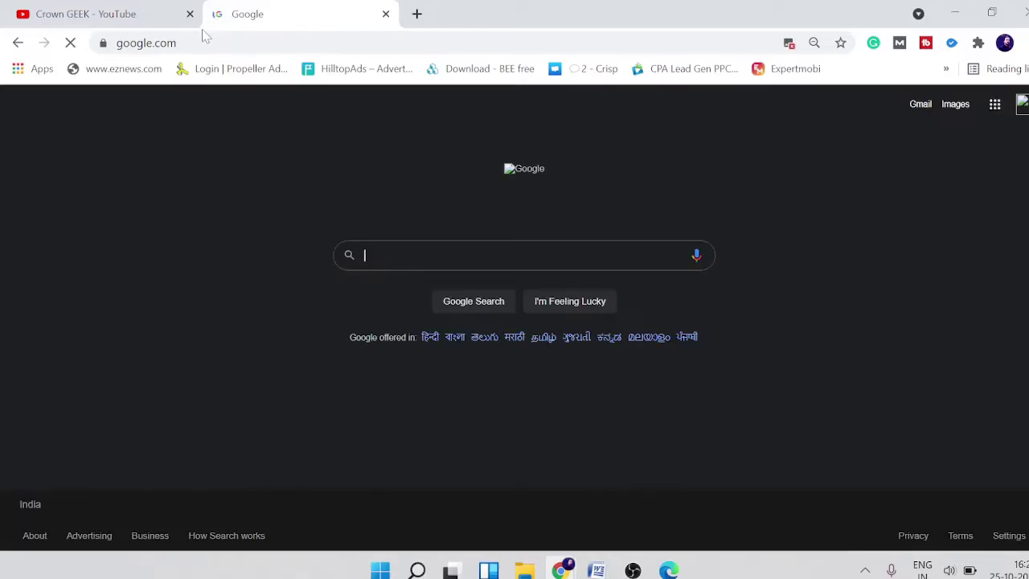
text(cute dogs)
key(Return)
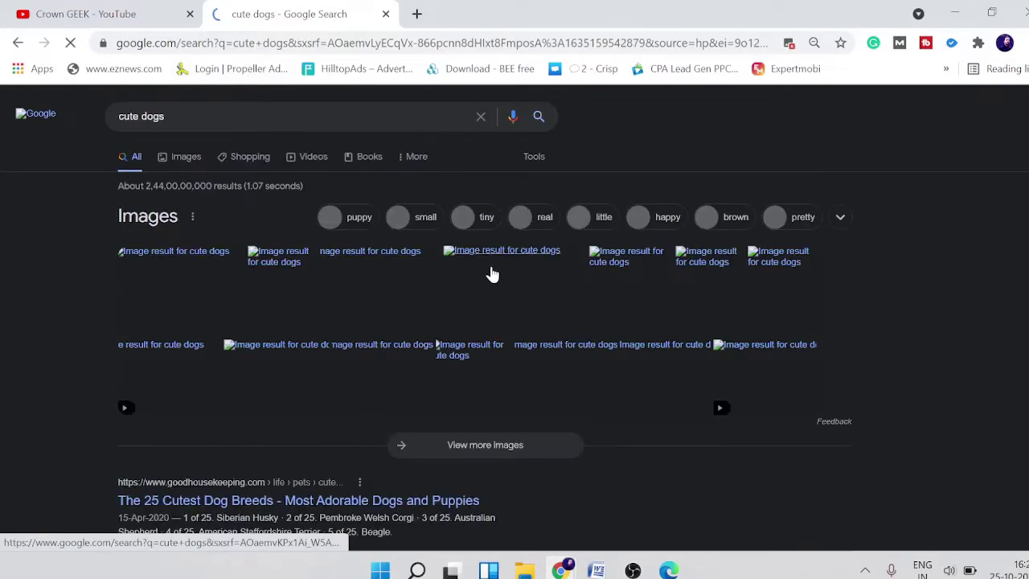
click(201, 159)
scroll(635, 333, down, 1)
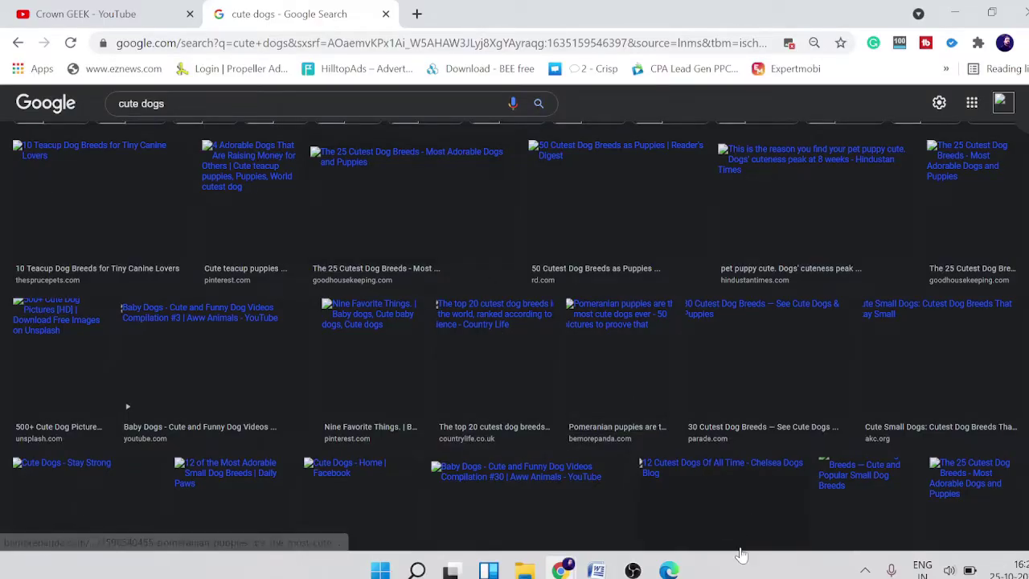
mouse_move(668, 570)
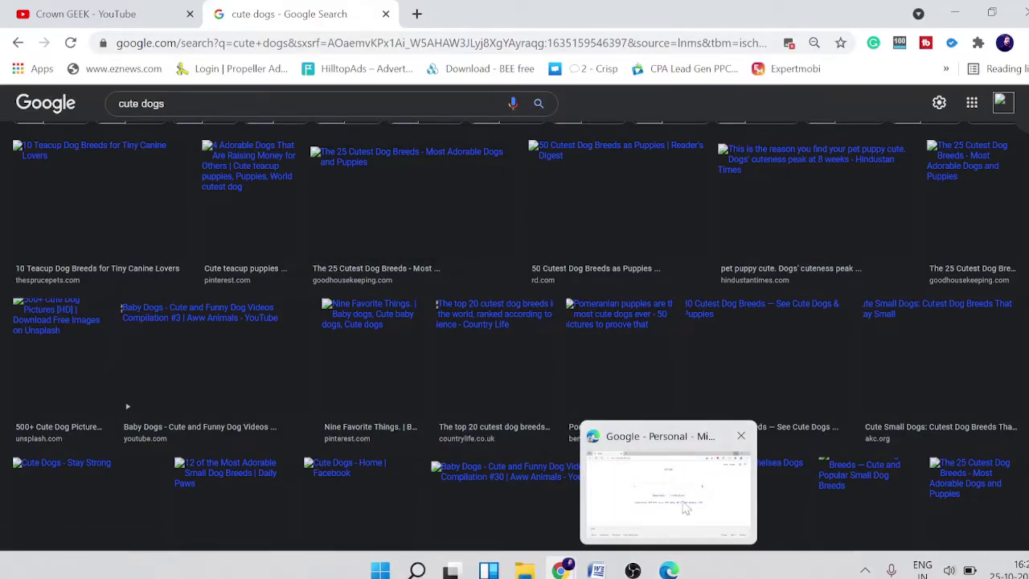
Step: In Edge, search Google for 'cute cats' and scroll to the placeholder-only image results
click(684, 518)
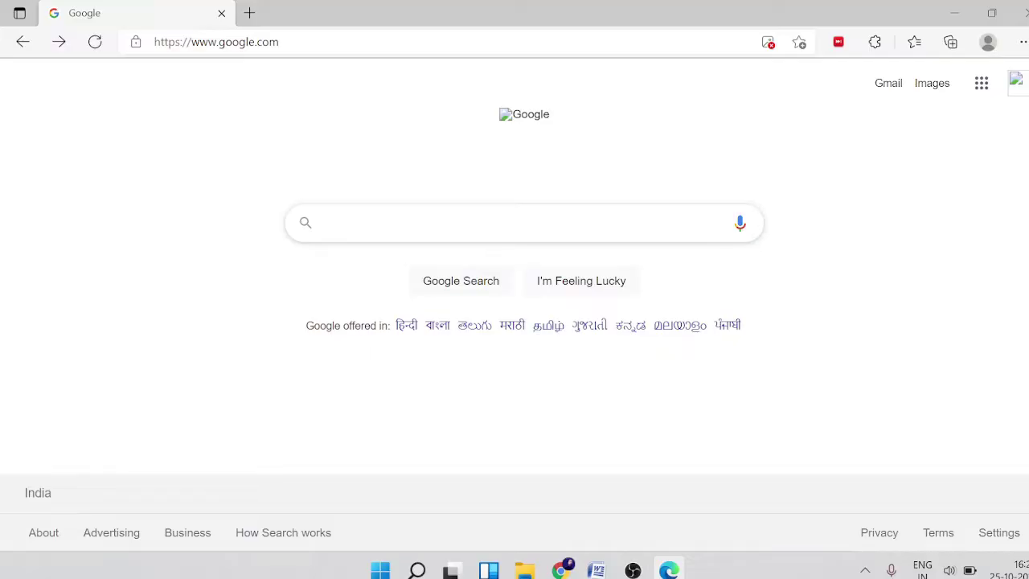
text(cu)
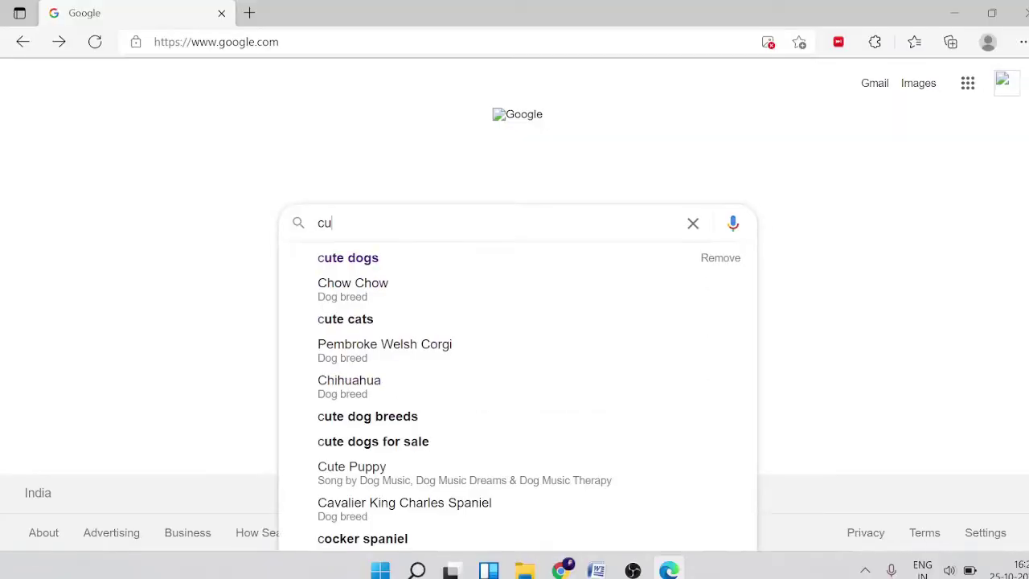
text(te cats)
key(Return)
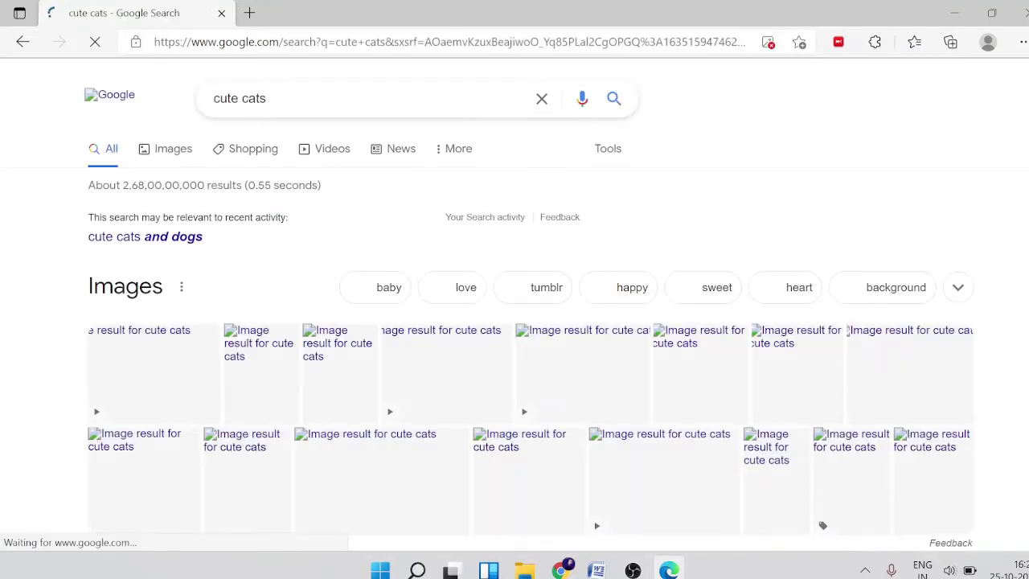
scroll(416, 283, down, 1)
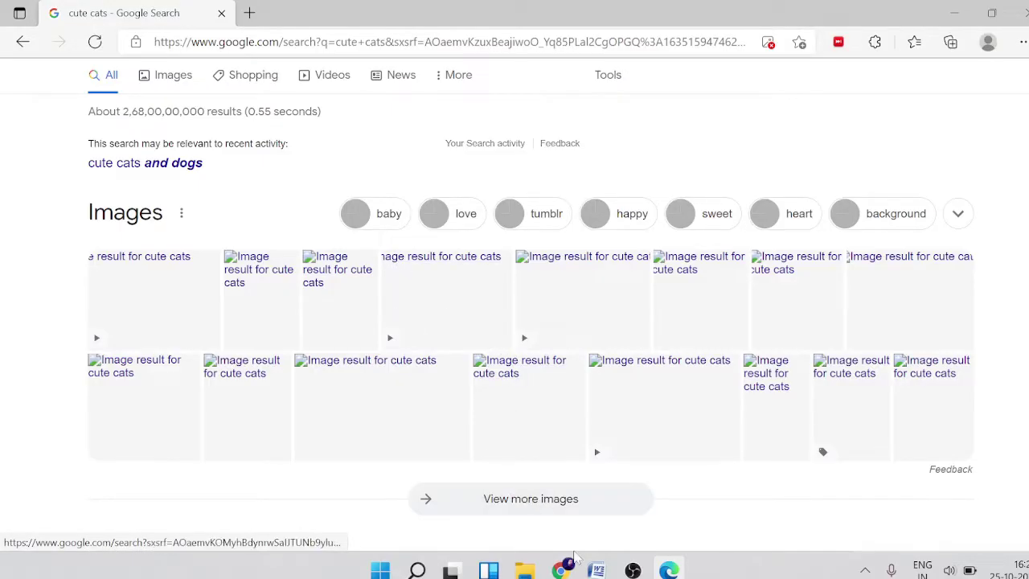
Step: Open Chrome's Privacy and security Site Settings and scroll to the Images content setting
mouse_move(560, 570)
click(604, 514)
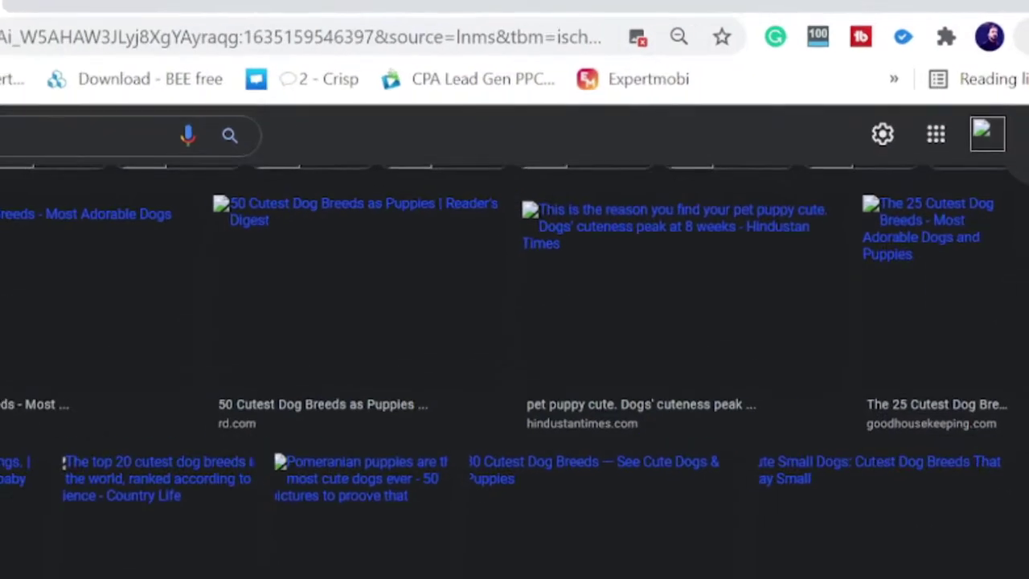
click(1024, 40)
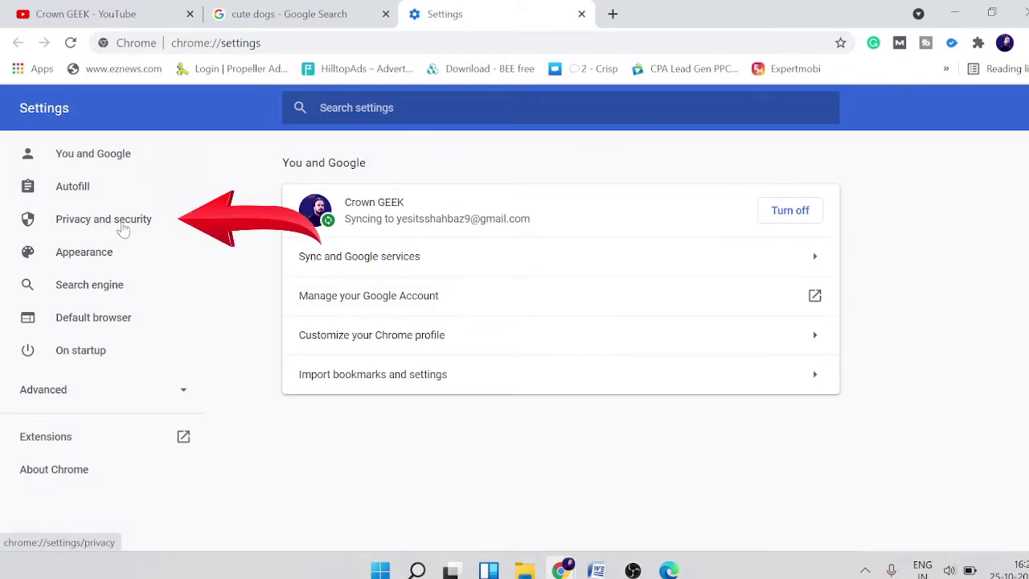
click(124, 225)
scroll(443, 413, down, 1)
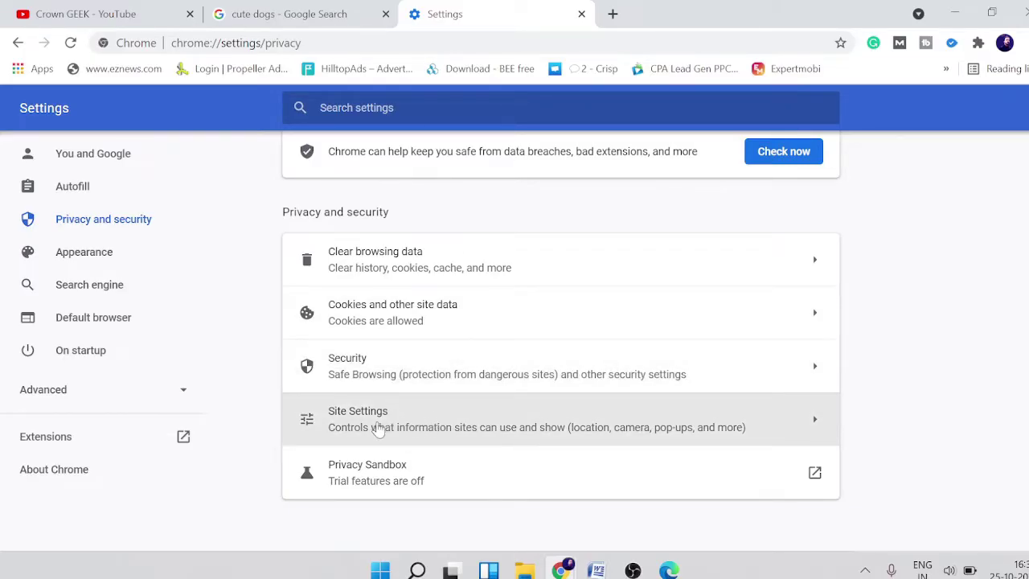
click(430, 424)
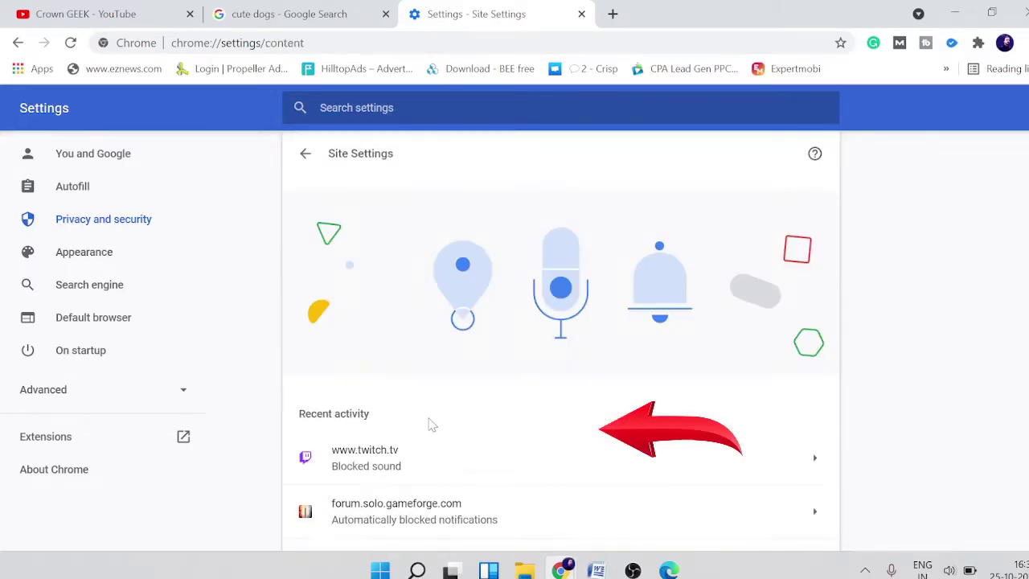
scroll(429, 421, down, 2)
scroll(430, 421, down, 3)
scroll(430, 390, down, 2)
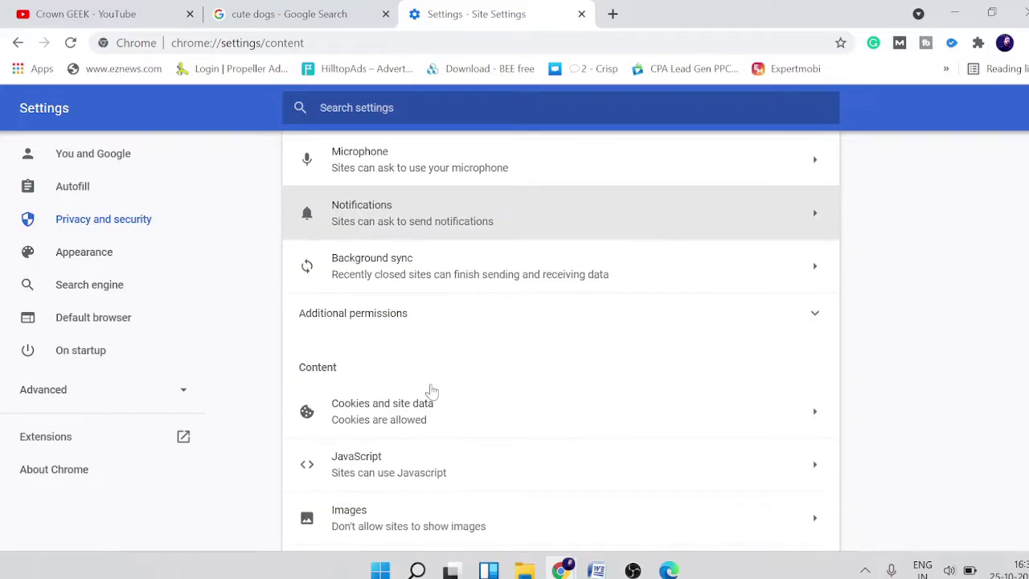
scroll(430, 390, down, 1)
scroll(429, 383, down, 1)
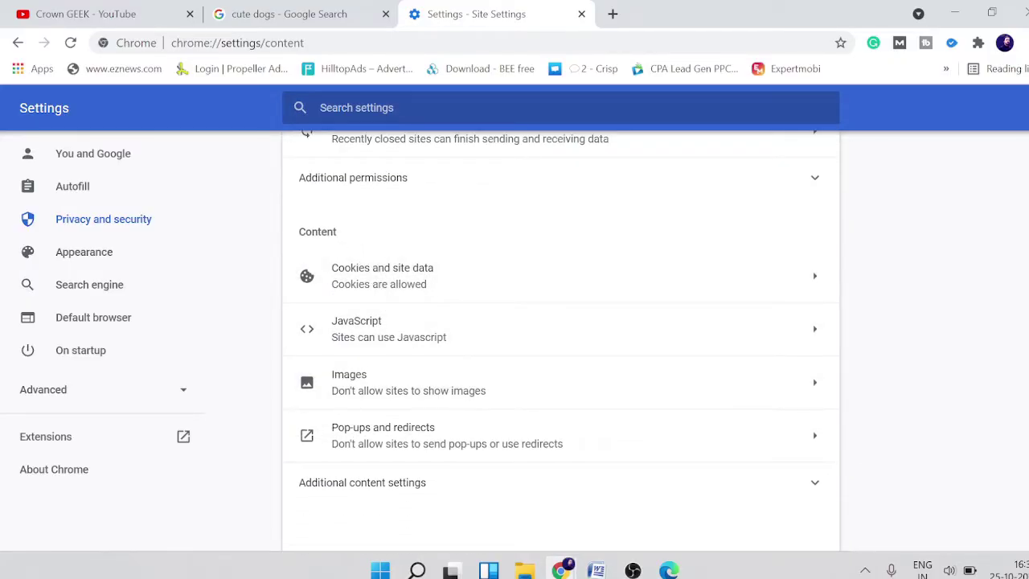
Step: Set Chrome's Images permission to allow sites to show images, then reload the cute dogs results
click(414, 389)
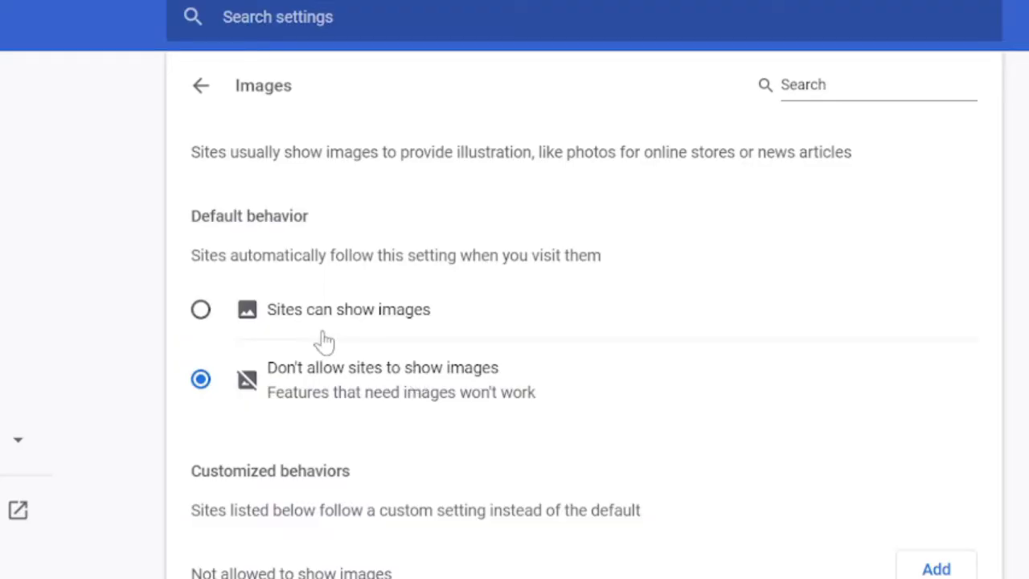
click(200, 310)
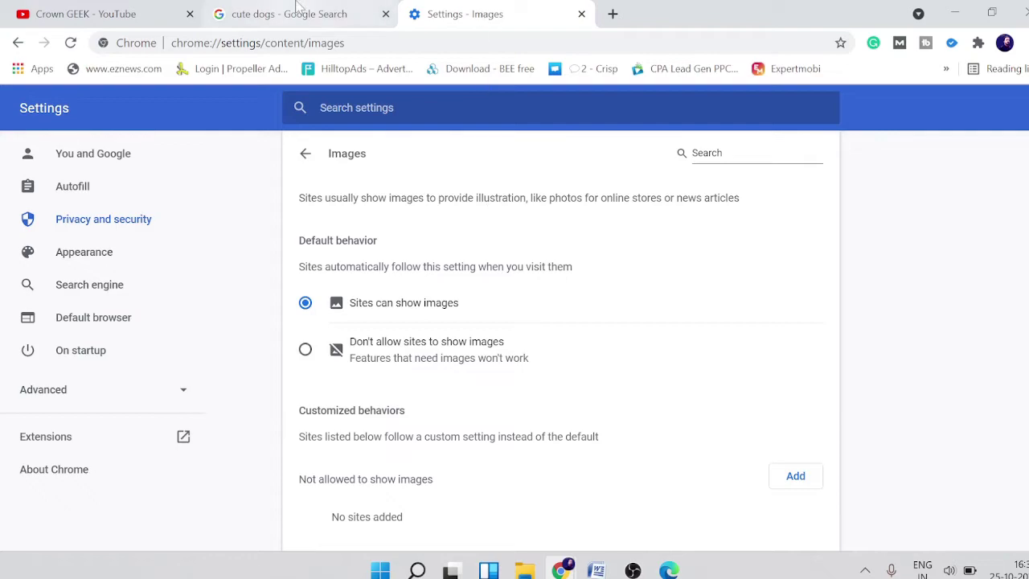
click(298, 12)
click(70, 44)
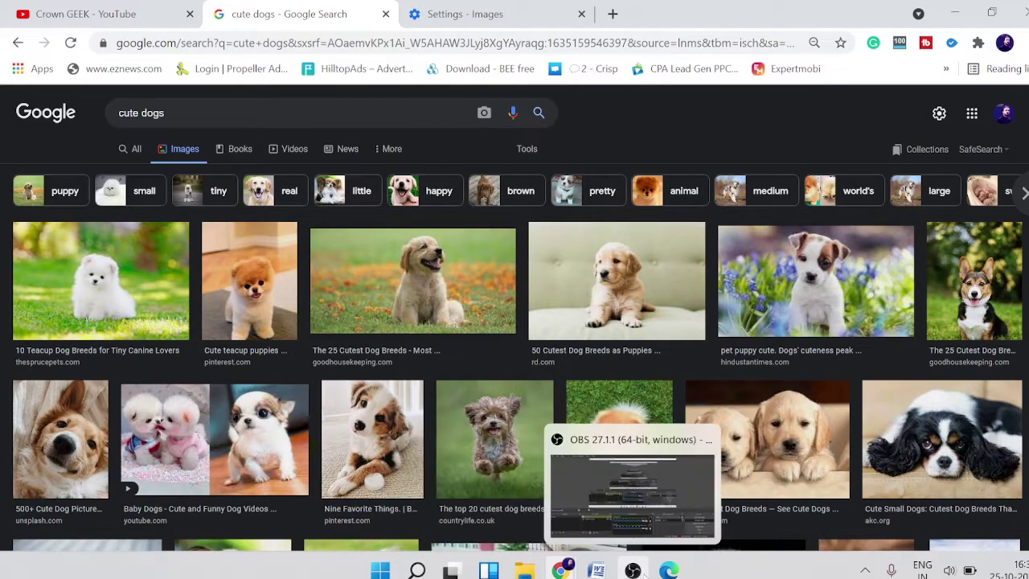
Step: Switch Edge's Cookies and site permissions Images setting to Show all (recommended)
click(668, 570)
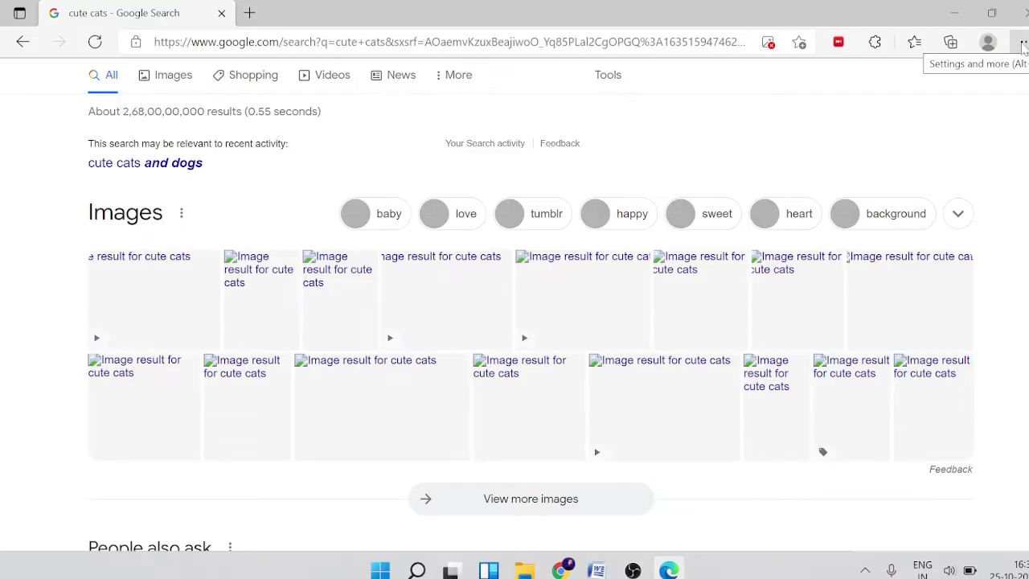
click(1021, 42)
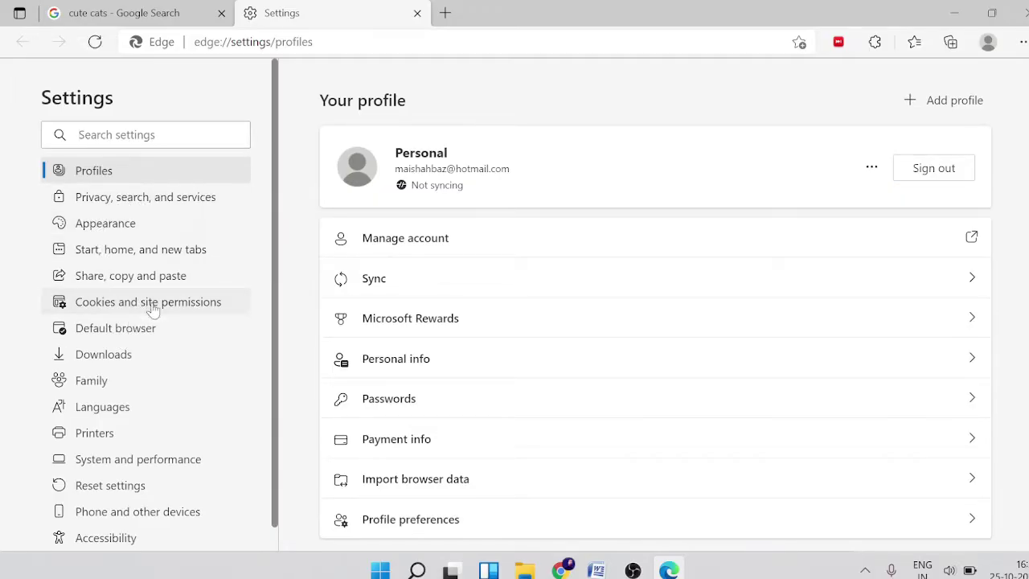
click(149, 306)
scroll(648, 390, down, 1)
scroll(648, 390, down, 1)
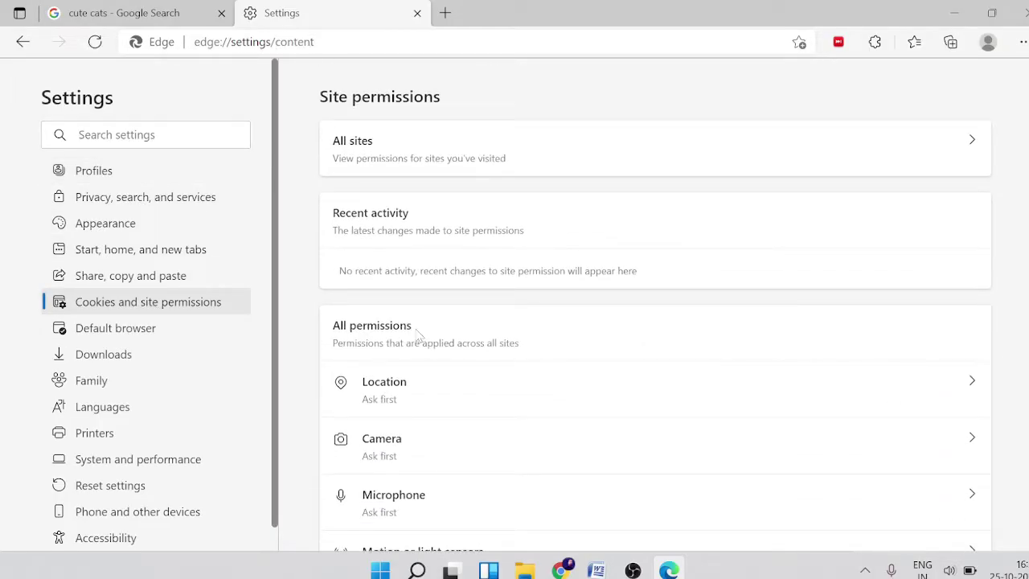
scroll(418, 340, down, 3)
scroll(422, 341, down, 1)
scroll(423, 344, down, 2)
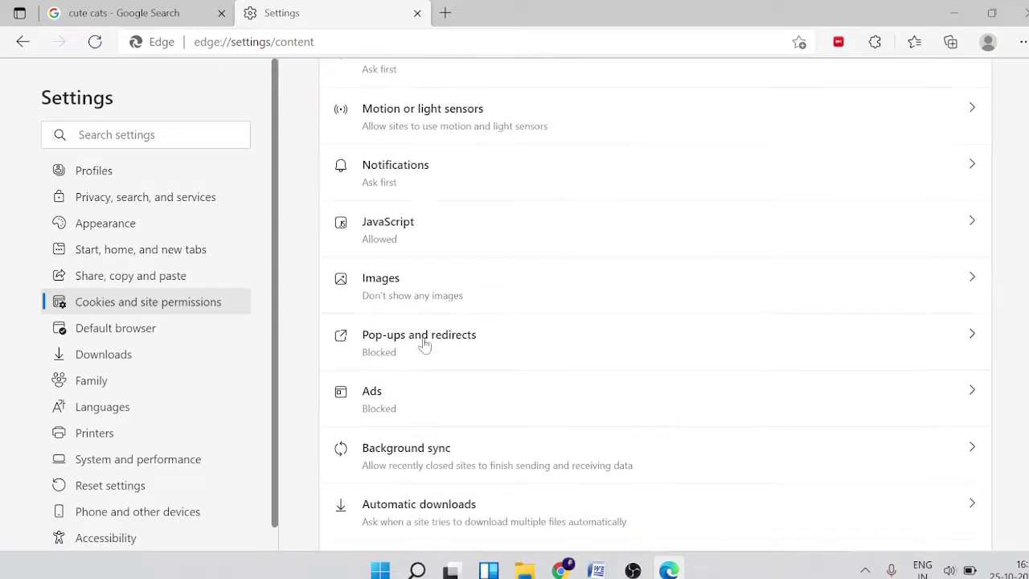
click(424, 296)
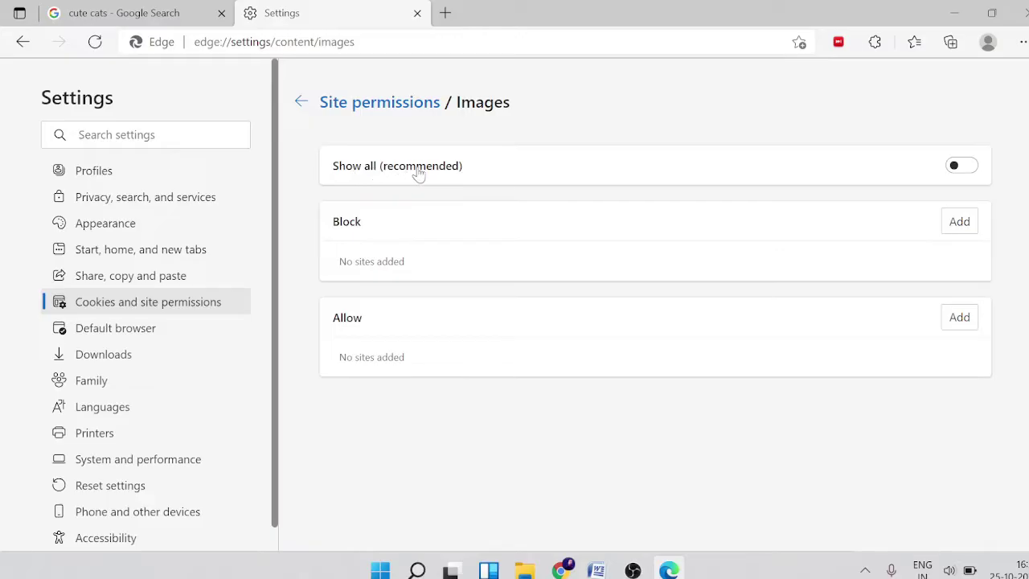
click(965, 175)
click(281, 42)
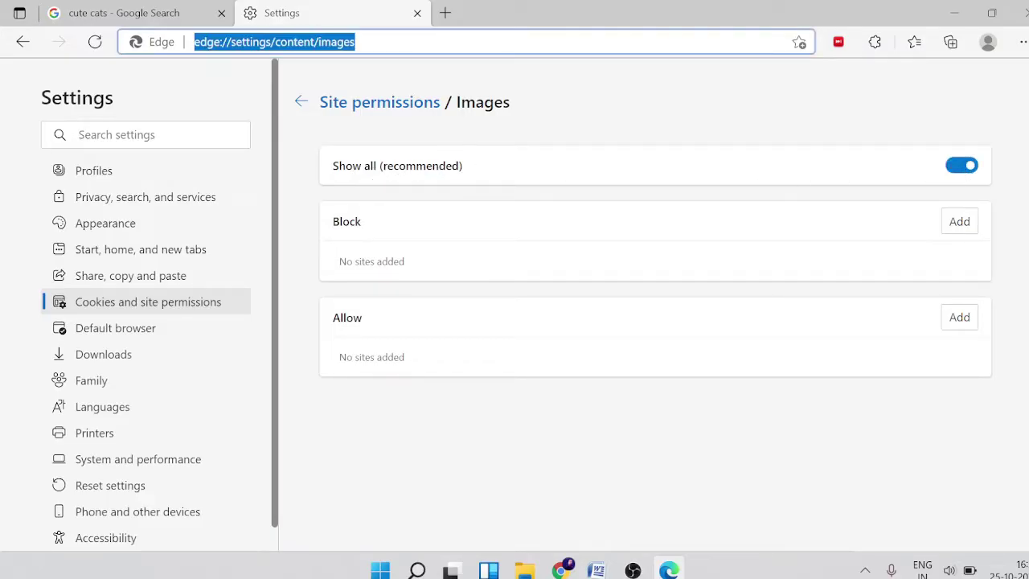
Step: Load google.com in Edge and search 'cute cats' to confirm the cat pictures now display
text(go)
key(Return)
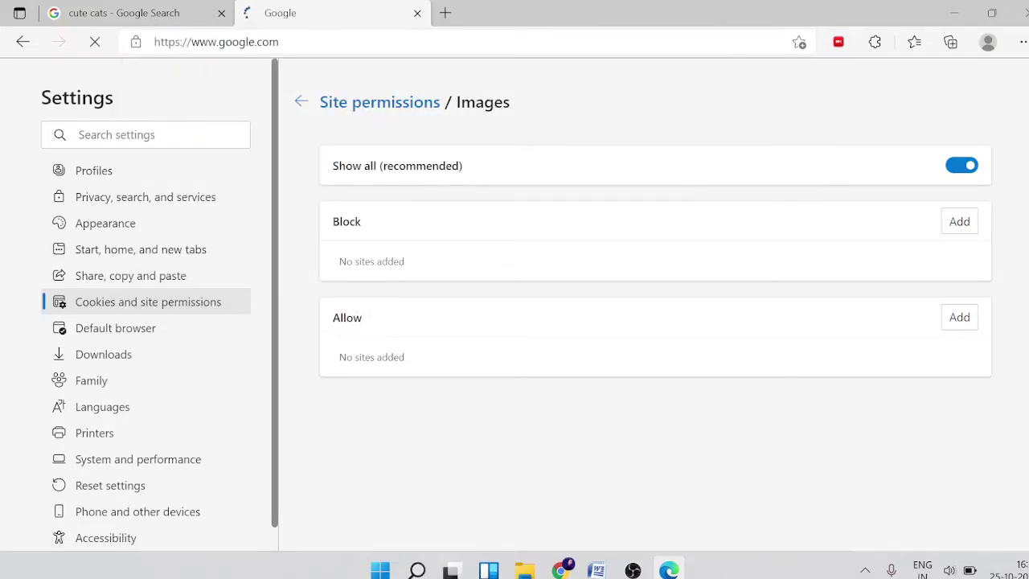
text(cut)
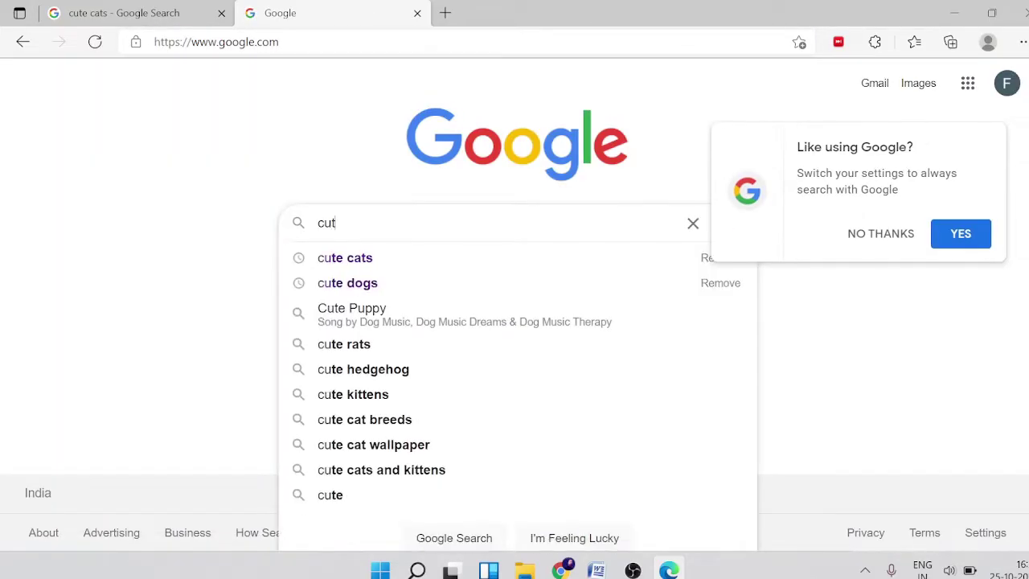
text(e g)
key(BackSpace)
text(c)
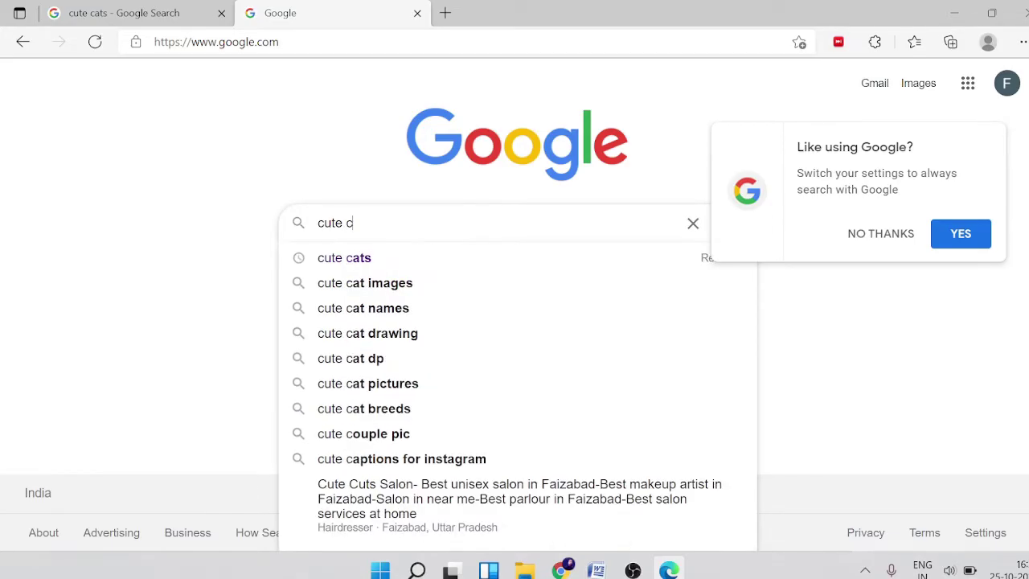
text(ats)
key(Return)
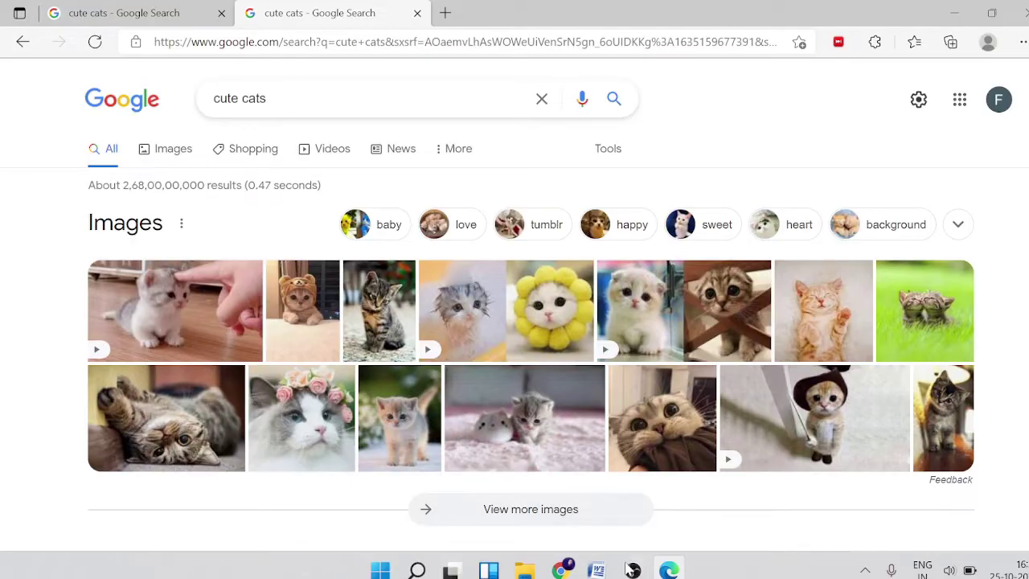
Step: Open Chrome's Extensions page from More tools, listing GMass and Grammarly
mouse_move(561, 570)
click(608, 527)
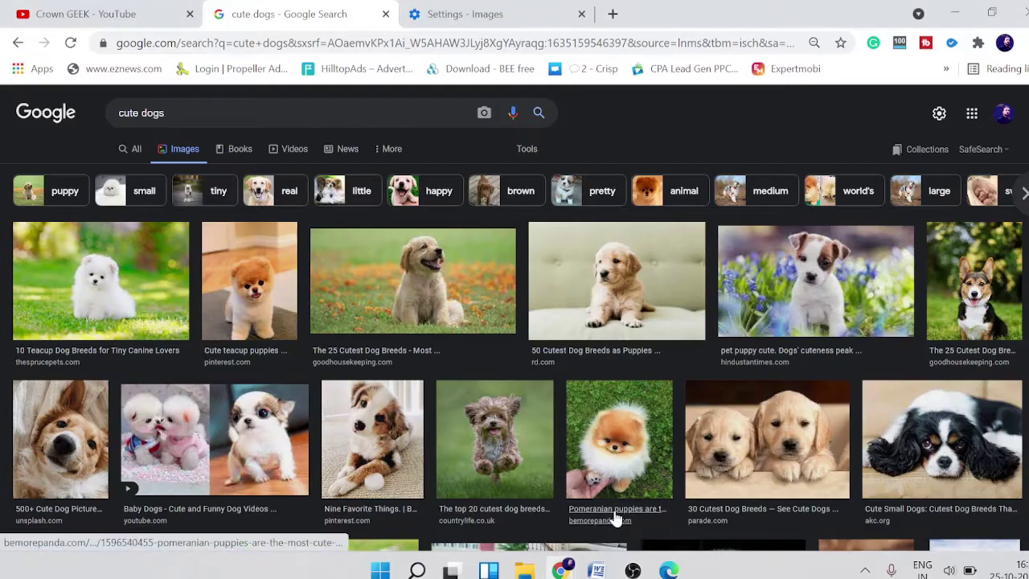
click(1022, 43)
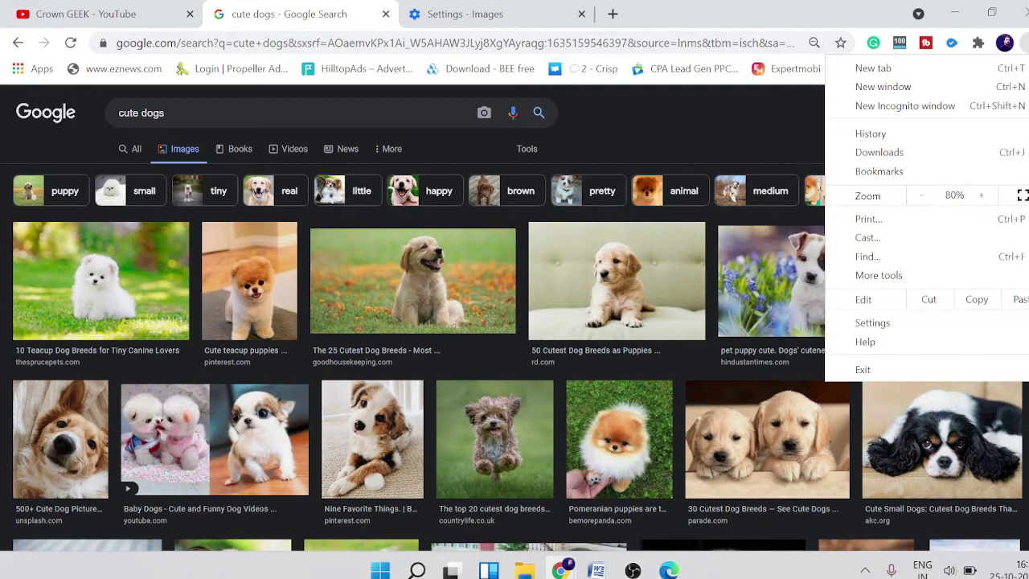
mouse_move(878, 275)
click(682, 361)
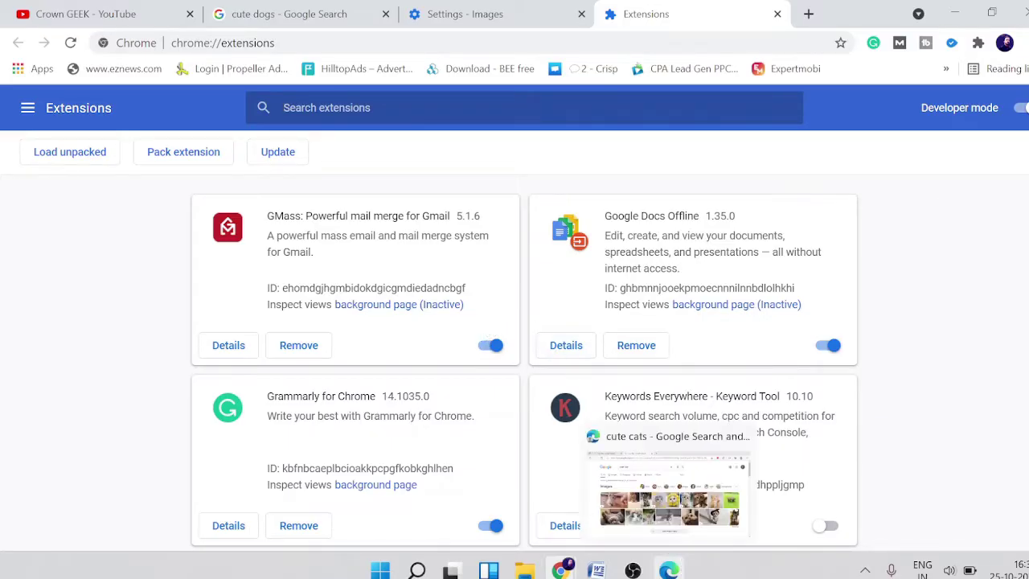
Step: Open Edge's Extensions page from the Settings and more menu, showing Ad Skipper on Youtube
click(669, 571)
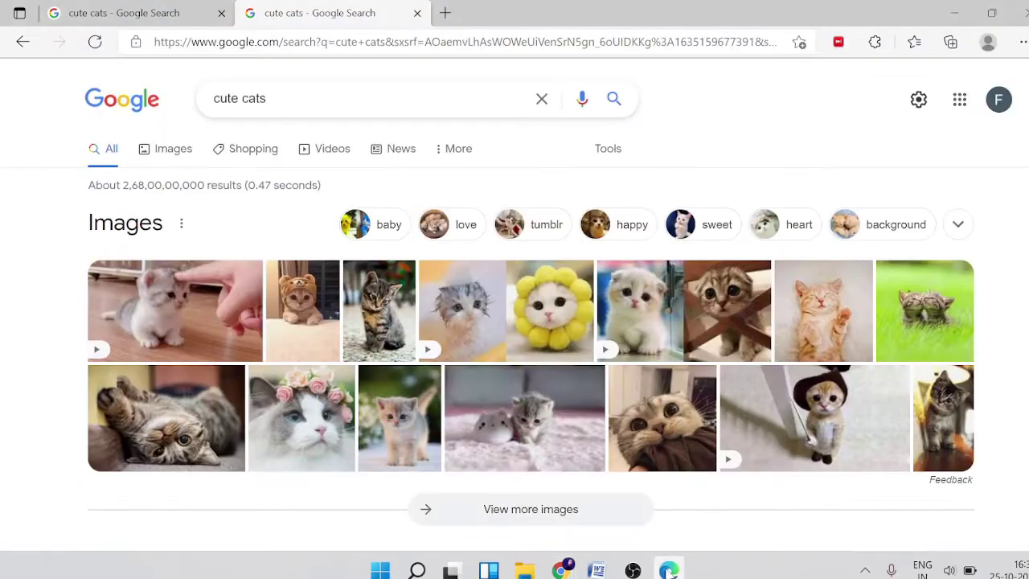
click(1023, 42)
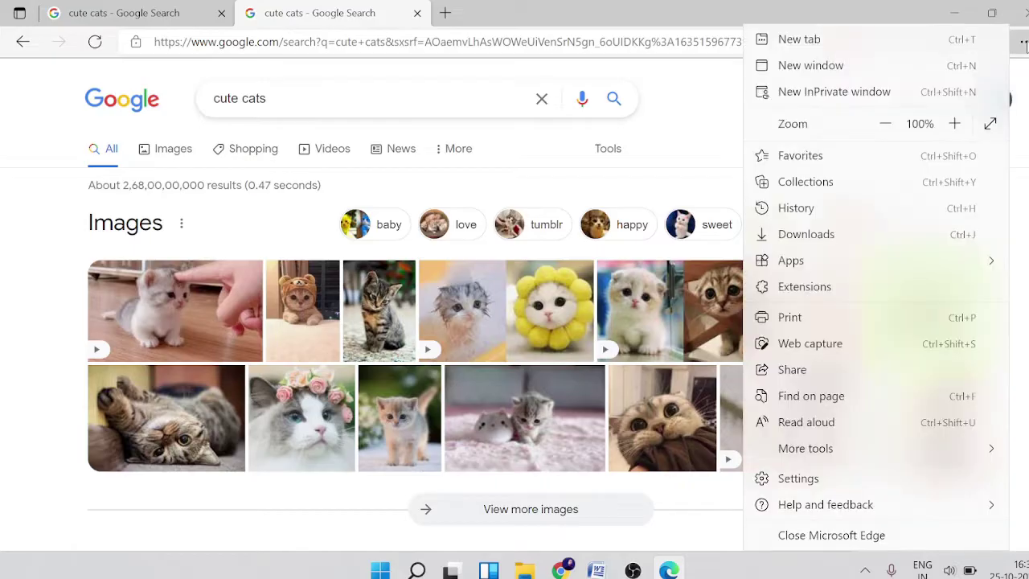
click(813, 290)
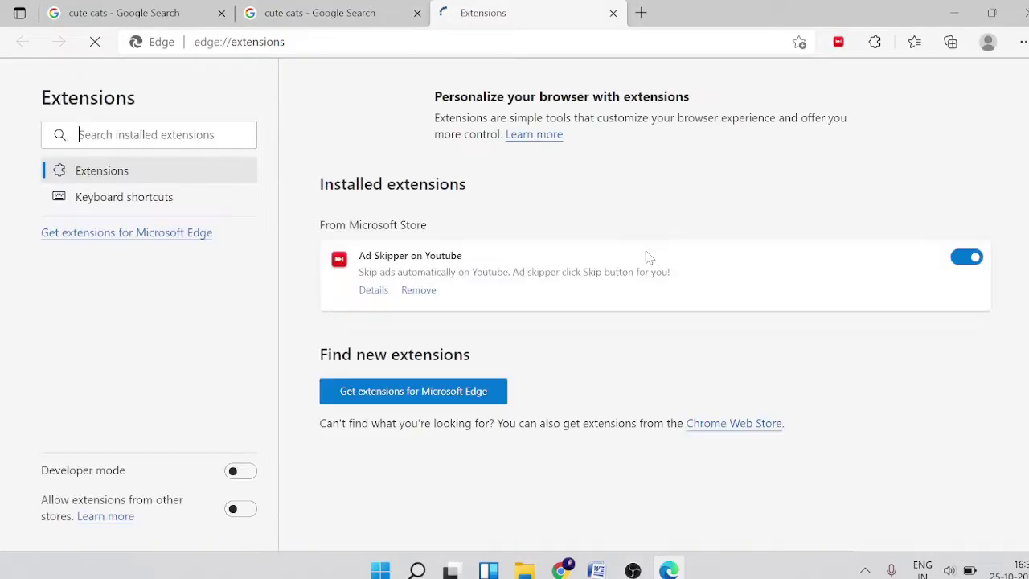